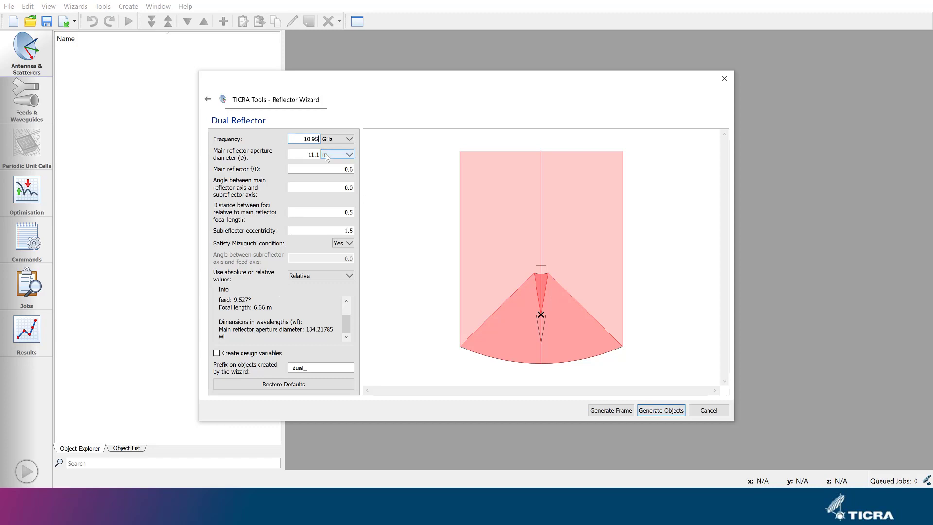
Set the main reflector aperture diameter to 1.5 m and the main reflector f/D to 1.25
{"action": "key", "text": "Tab"}
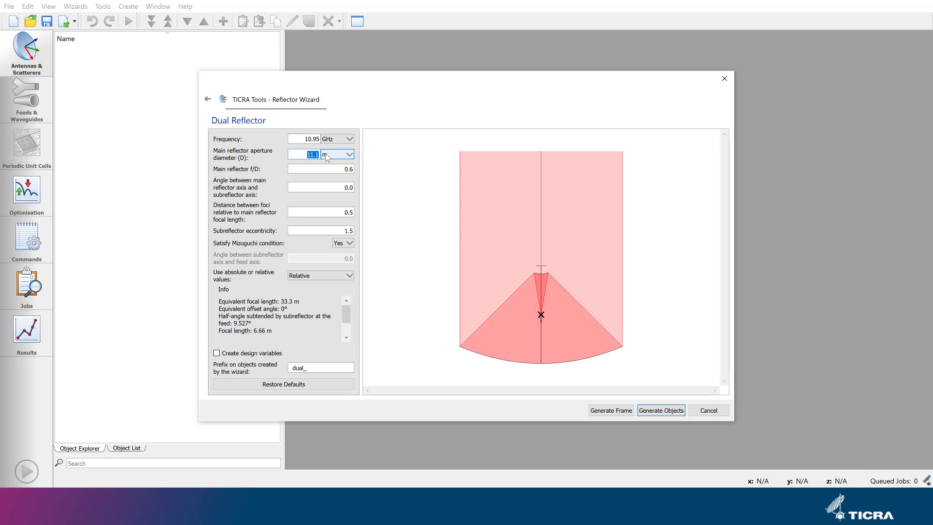
{"action": "type", "text": "1"}
{"action": "key", "text": "Tab"}
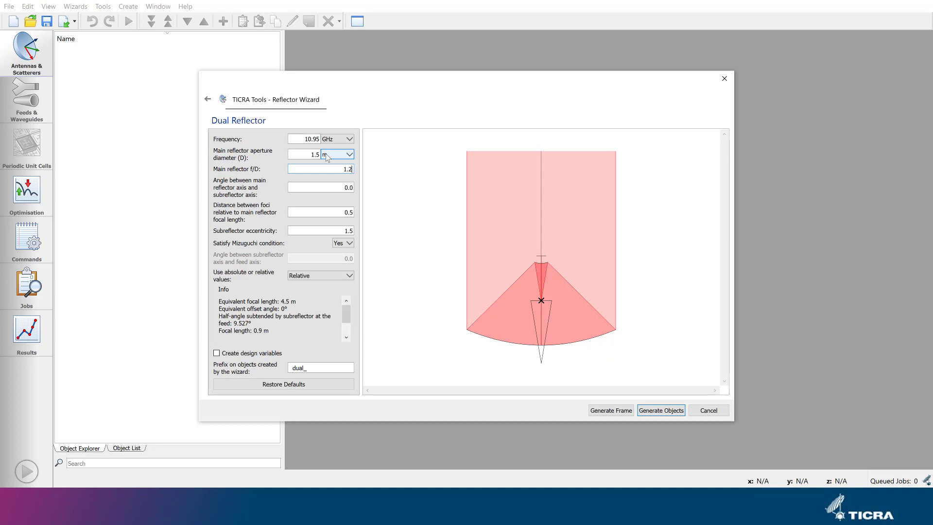
{"action": "key", "text": "Tab"}
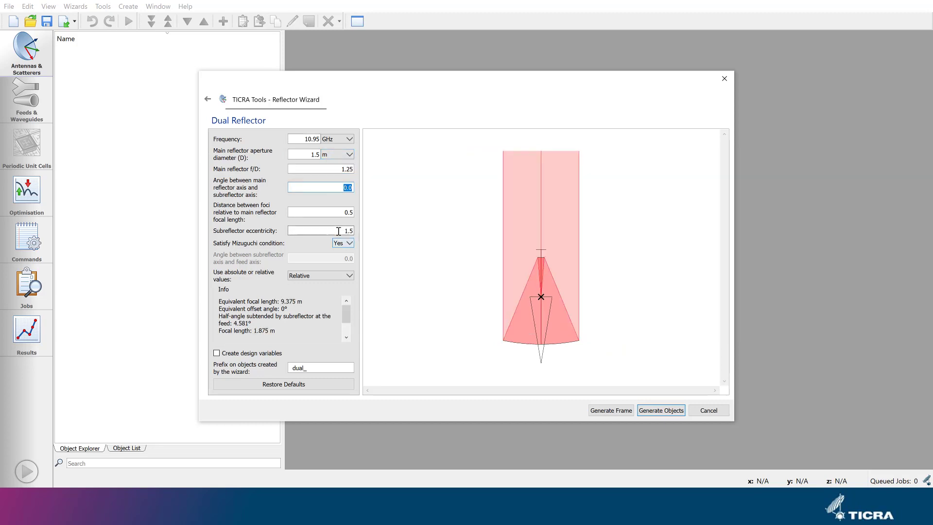
Set the subreflector eccentricity to 0.3 and the distance between foci relative to the main reflector focal length to 0.2
{"action": "left_click_drag", "start_coordinate": [340, 231], "coordinate": [362, 235]}
{"action": "key", "text": "BackSpace"}
{"action": "key", "text": "Tab"}
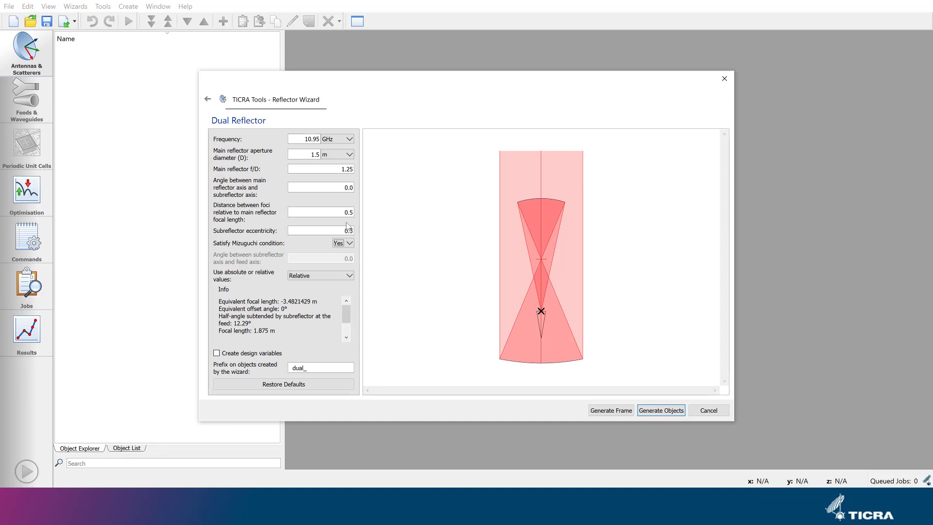
{"action": "left_click_drag", "start_coordinate": [339, 210], "coordinate": [365, 211]}
{"action": "type", "text": ".2"}
{"action": "key", "text": "Tab"}
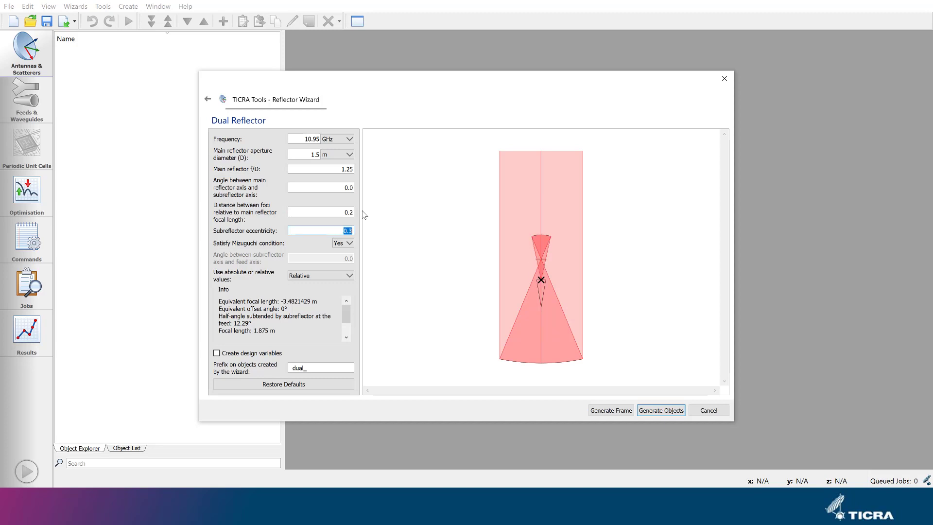
Try values of 7 and 20 for the angle between the main reflector axis and the subreflector axis
{"action": "left_click_drag", "start_coordinate": [336, 187], "coordinate": [364, 184]}
{"action": "type", "text": "7"}
{"action": "key", "text": "Tab"}
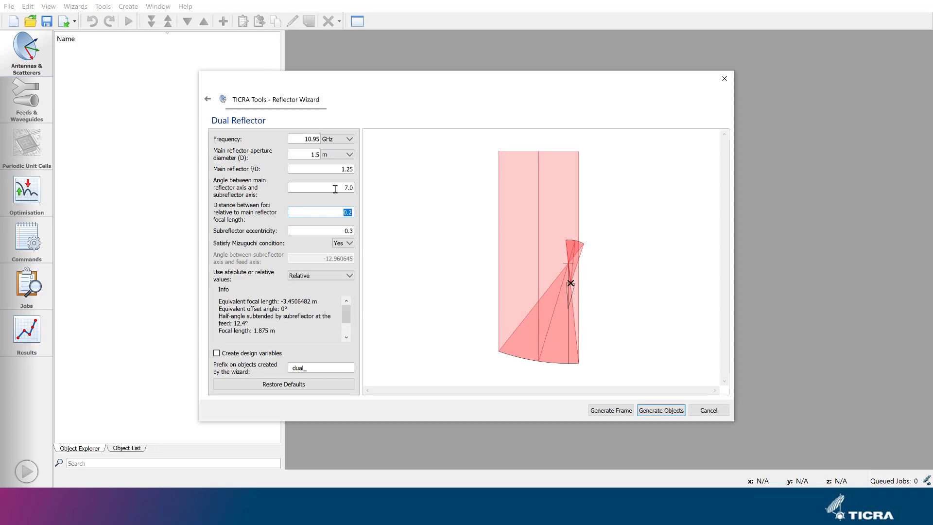
{"action": "key", "text": "shift+Tab"}
{"action": "type", "text": "20"}
{"action": "key", "text": "Tab"}
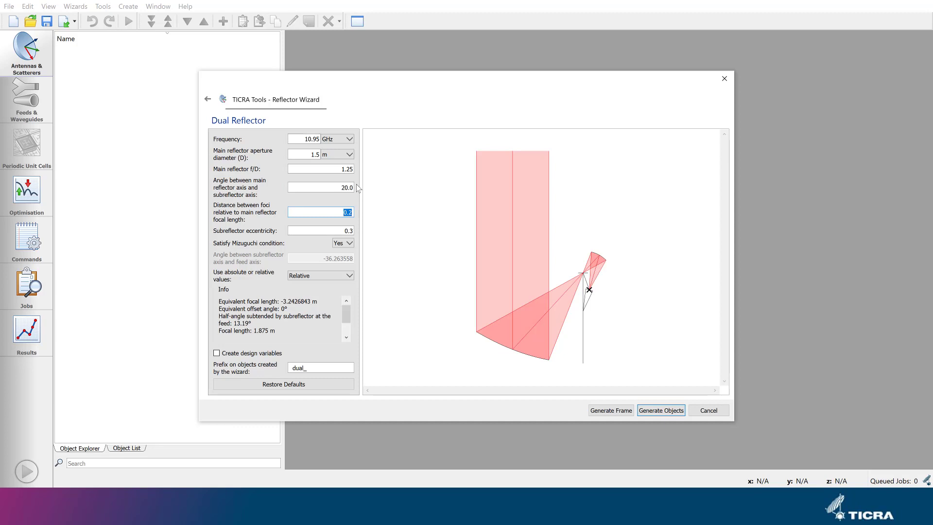
Set the angle between the main reflector axis and subreflector axis to 12 and generate the dual reflector objects
{"action": "key", "text": "shift+Tab"}
{"action": "type", "text": "12"}
{"action": "key", "text": "Tab"}
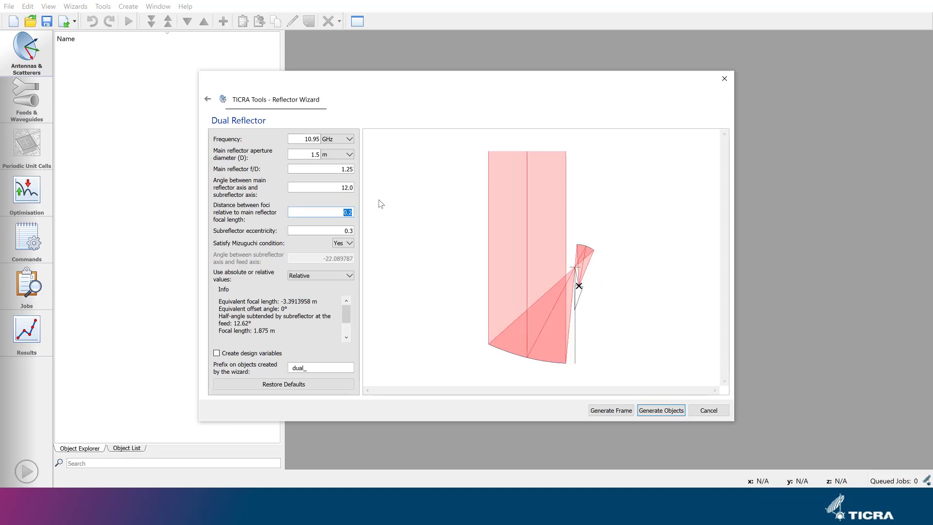
{"action": "left_click", "coordinate": [671, 413]}
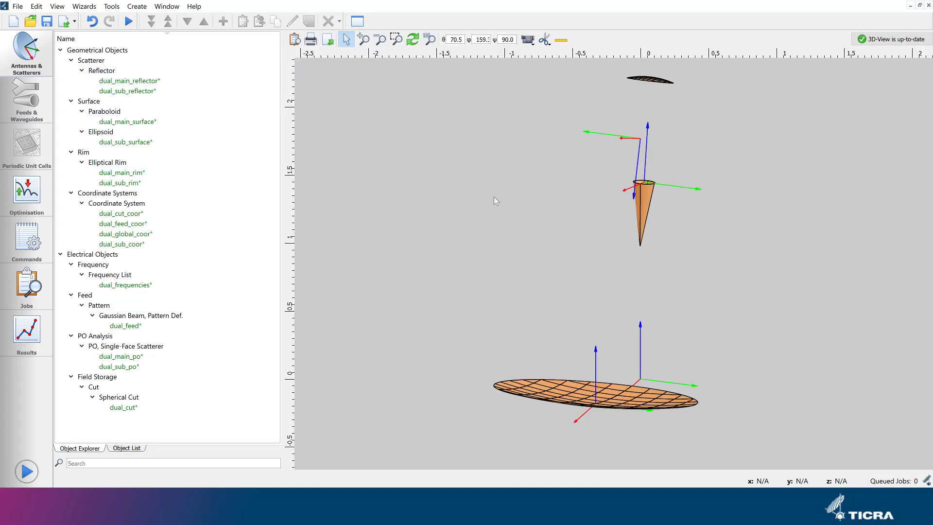
{"action": "left_click_drag", "start_coordinate": [494, 197], "coordinate": [469, 272]}
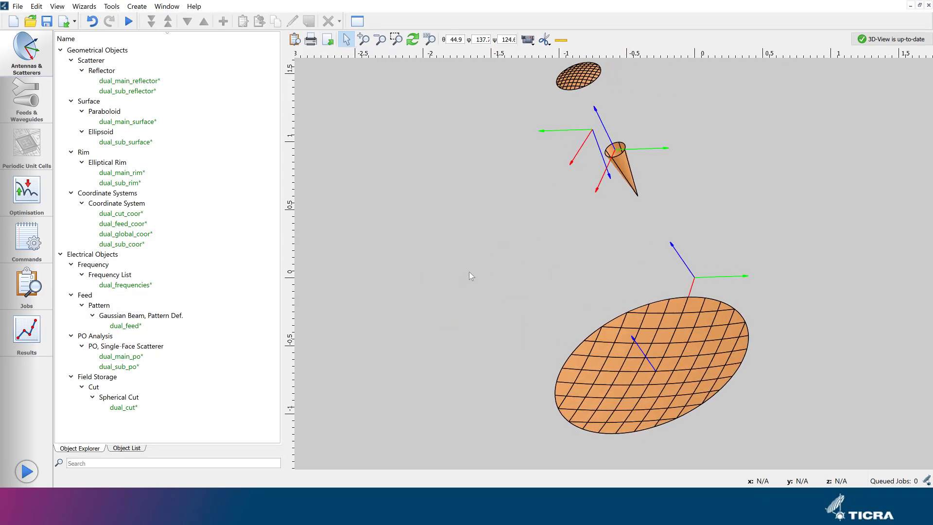
Examine the method options and the advanced settings of the dual_main_po analysis object, keeping PO plus PTD
{"action": "double_click", "coordinate": [113, 359]}
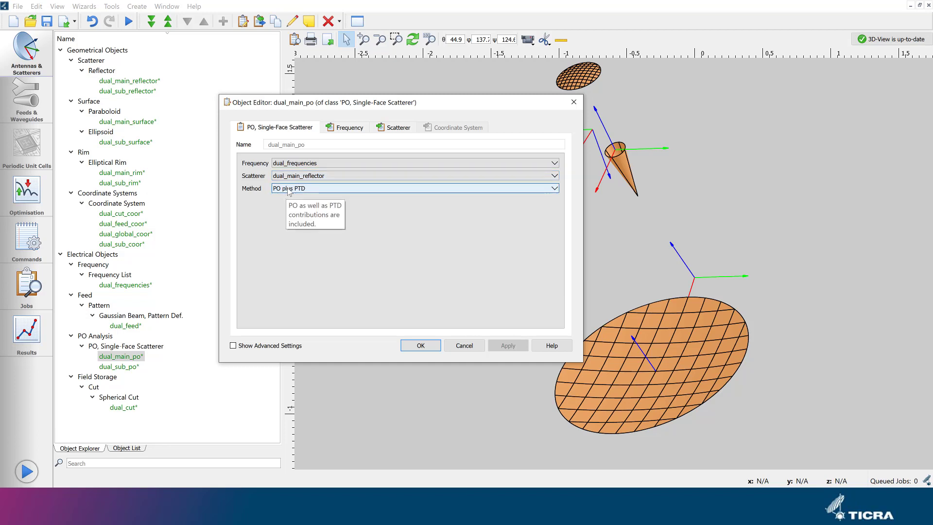
{"action": "left_click", "coordinate": [288, 190]}
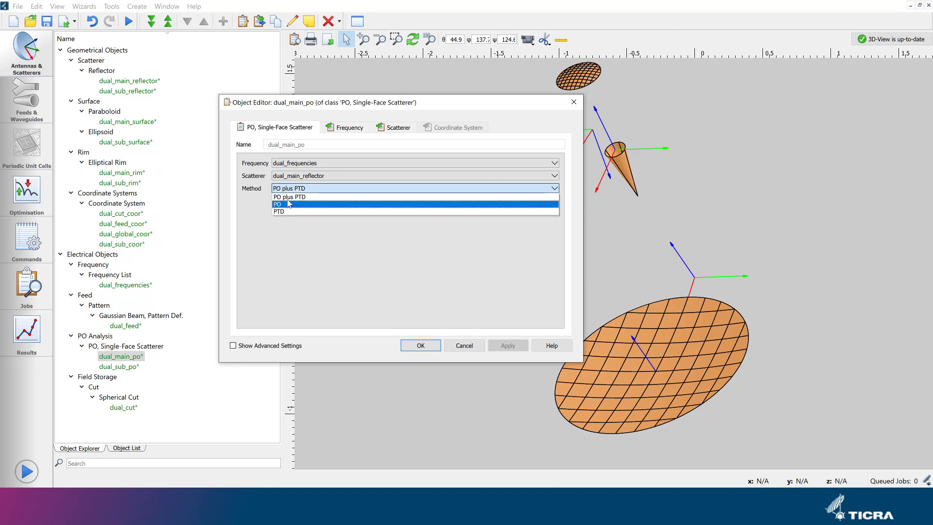
{"action": "left_click", "coordinate": [288, 198]}
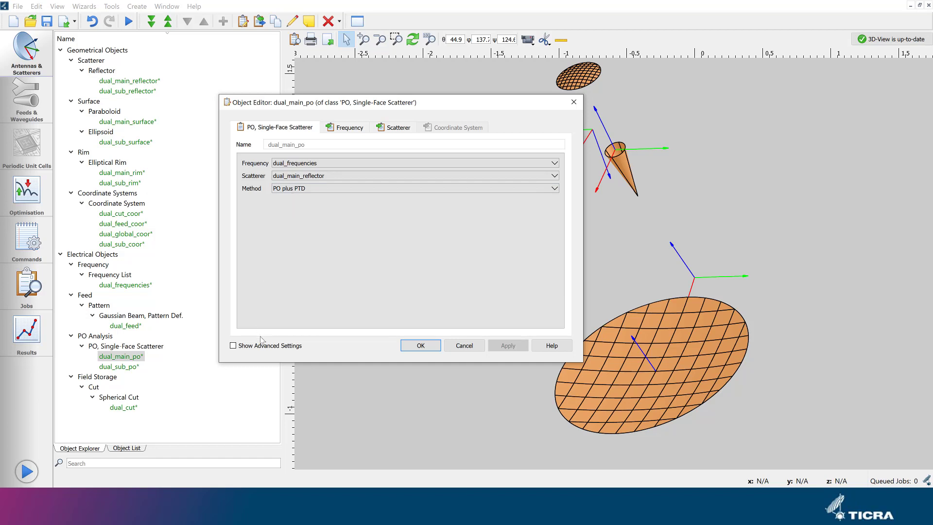
{"action": "left_click", "coordinate": [244, 347]}
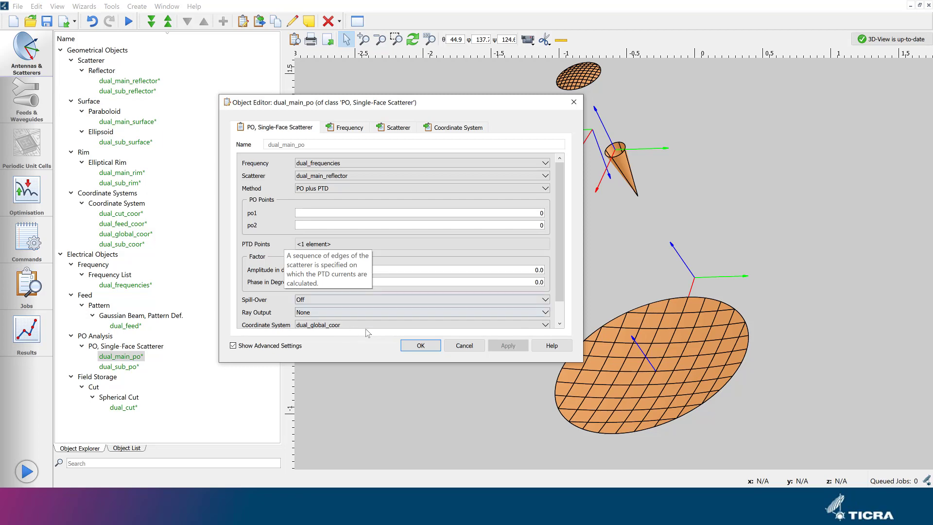
{"action": "left_click", "coordinate": [421, 346]}
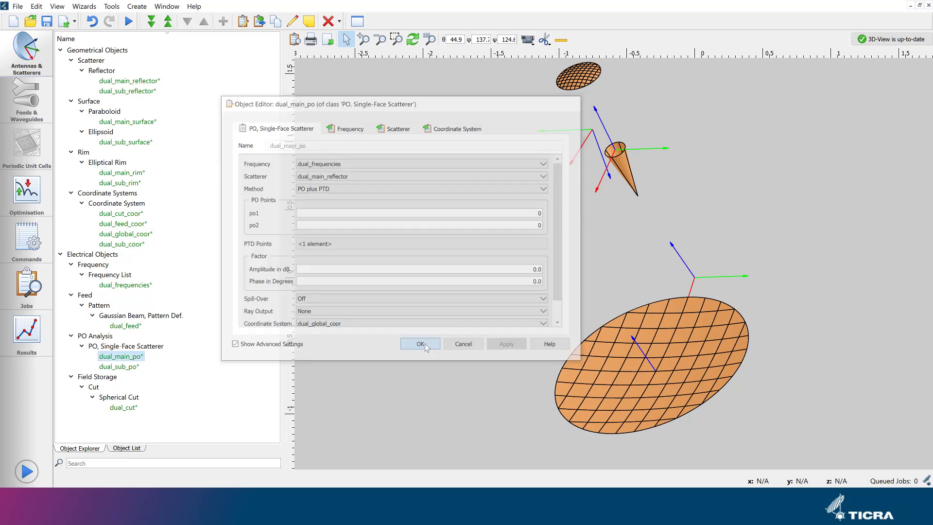
Expand the arguments of both Get Currents commands in the MAIN Function command list
{"action": "left_click", "coordinate": [14, 240]}
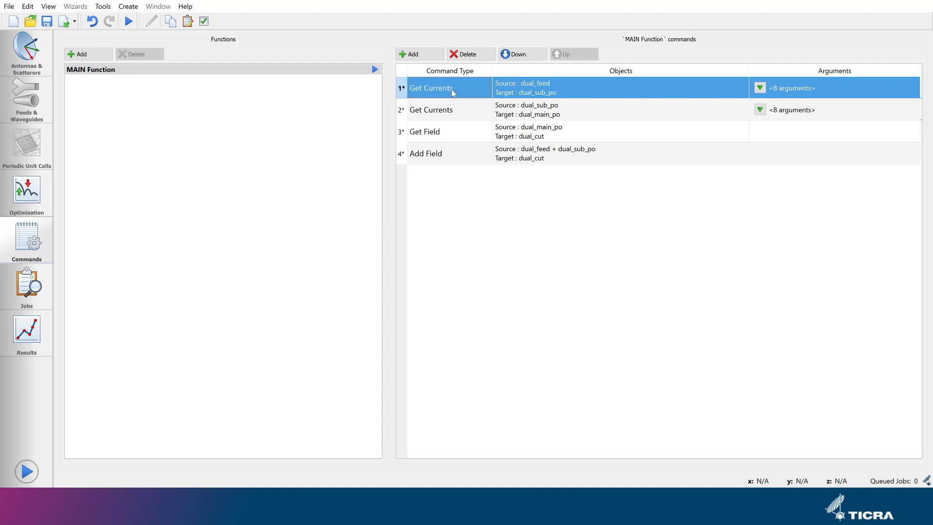
{"action": "left_click", "coordinate": [465, 113]}
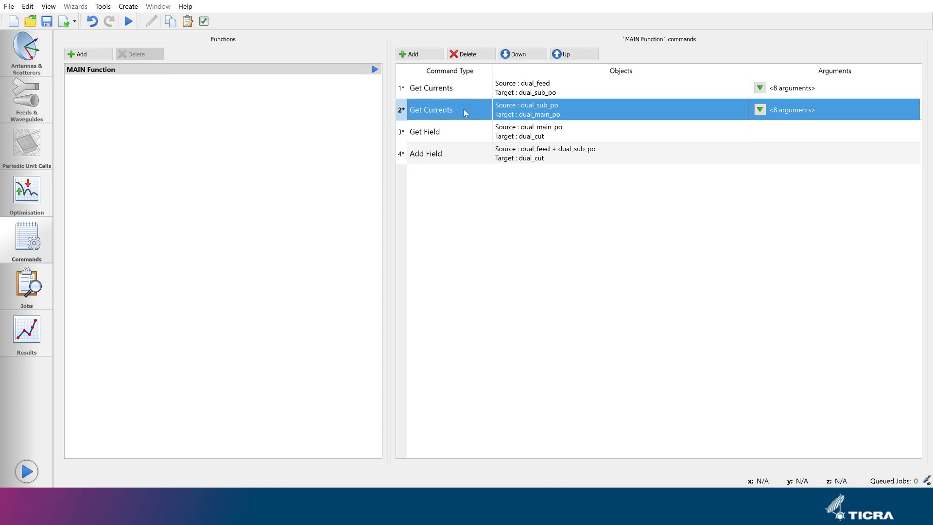
{"action": "left_click", "coordinate": [760, 89]}
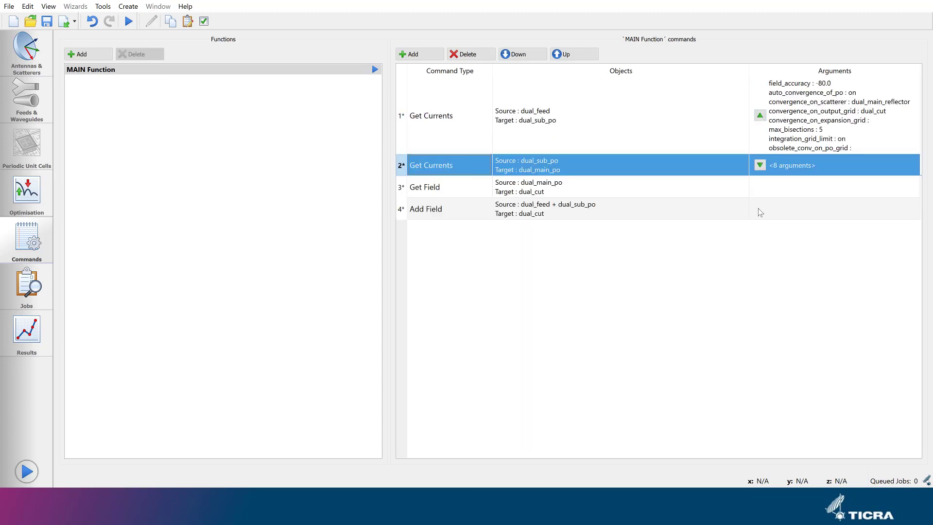
{"action": "left_click", "coordinate": [759, 165]}
Examine the convergence arguments of the Get Currents command from dual_feed to dual_sub_po
{"action": "left_click", "coordinate": [572, 133]}
{"action": "double_click", "coordinate": [572, 133]}
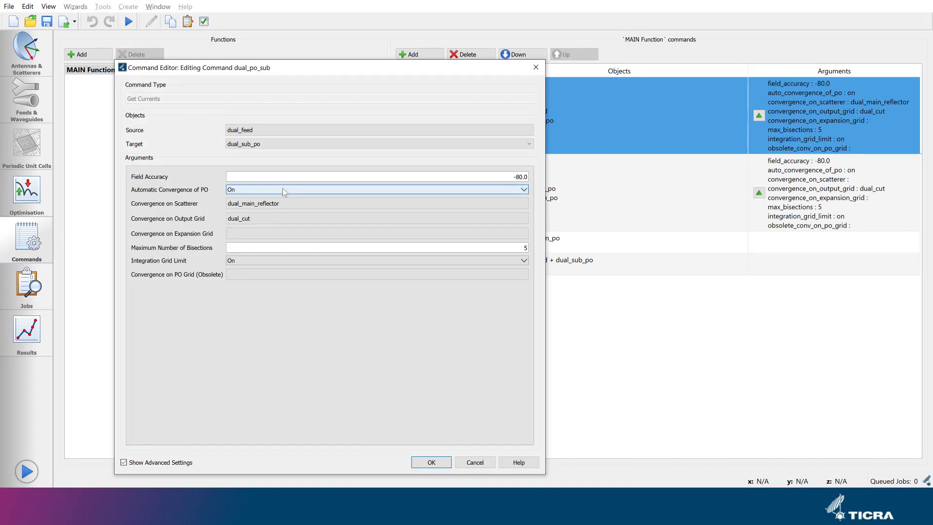
{"action": "mouse_move", "coordinate": [285, 192]}
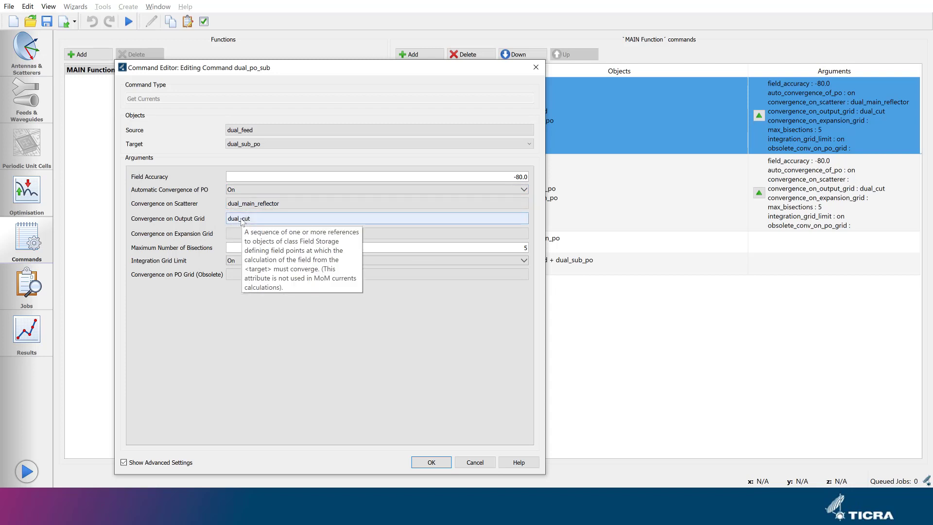
{"action": "left_click", "coordinate": [430, 463]}
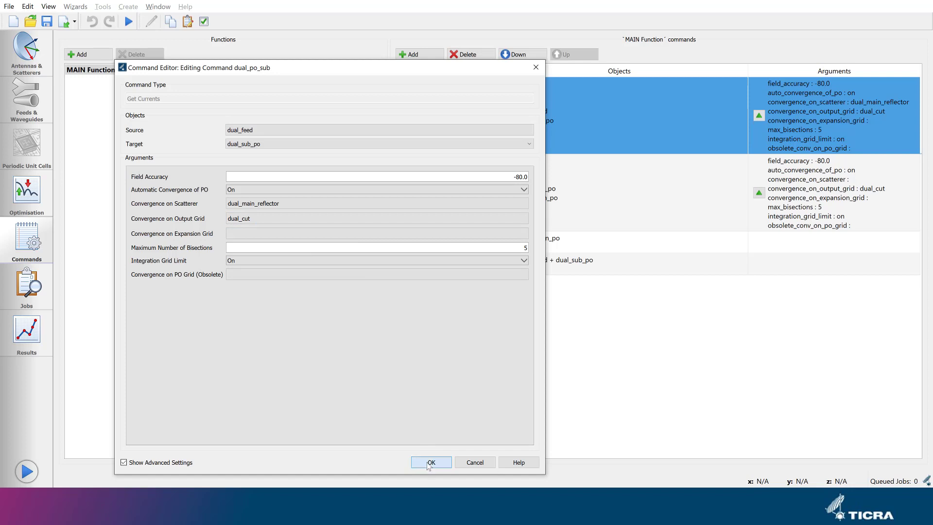
Examine the convergence arguments of the Get Currents command targeting dual_main_po, and look at the Get Field and Add Field commands
{"action": "double_click", "coordinate": [552, 185]}
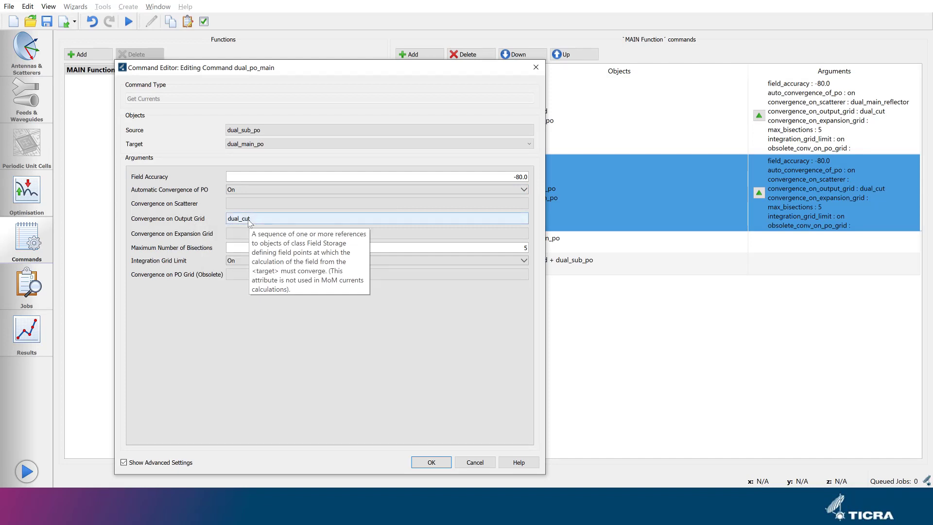
{"action": "left_click", "coordinate": [430, 462]}
{"action": "left_click", "coordinate": [474, 249]}
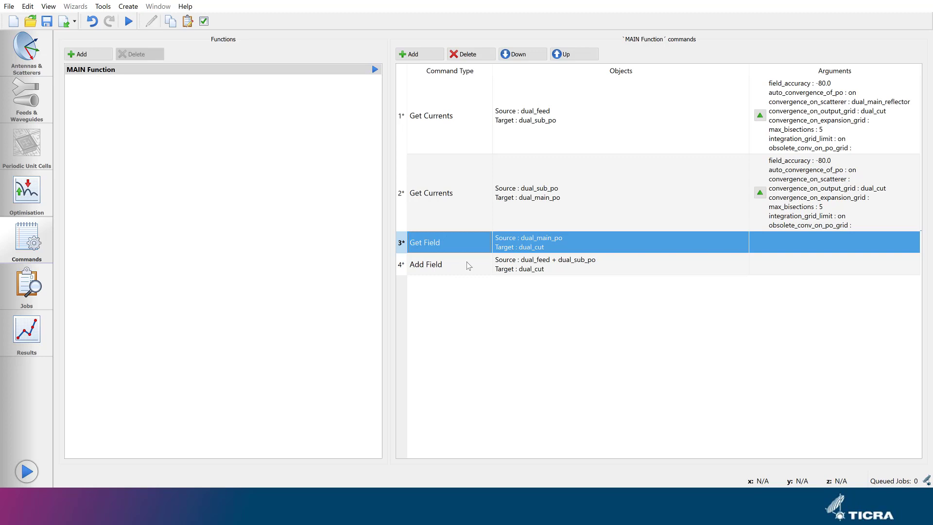
{"action": "left_click", "coordinate": [468, 265]}
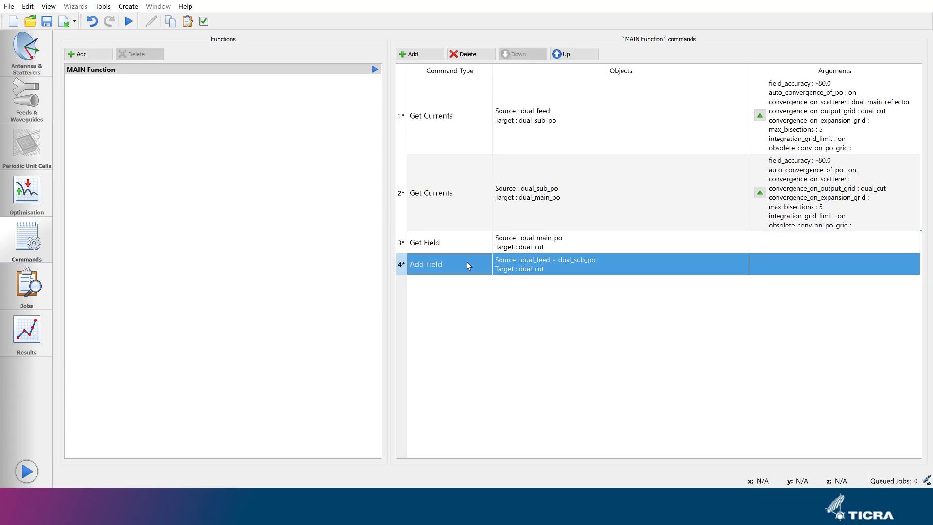
Save the project as GRASP in the TICRA Tools folder and submit the job
{"action": "left_click", "coordinate": [26, 471]}
{"action": "type", "text": "GRASP"}
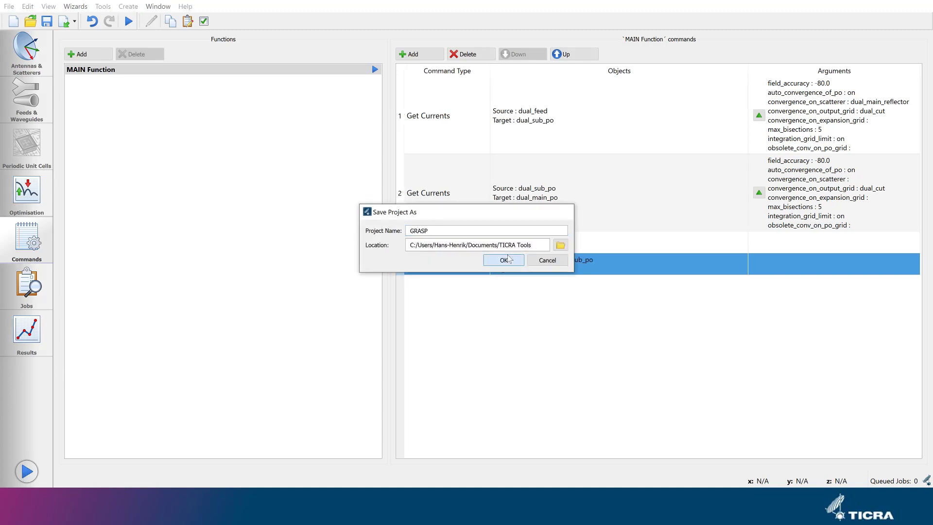
{"action": "left_click", "coordinate": [505, 260]}
{"action": "left_click", "coordinate": [496, 322]}
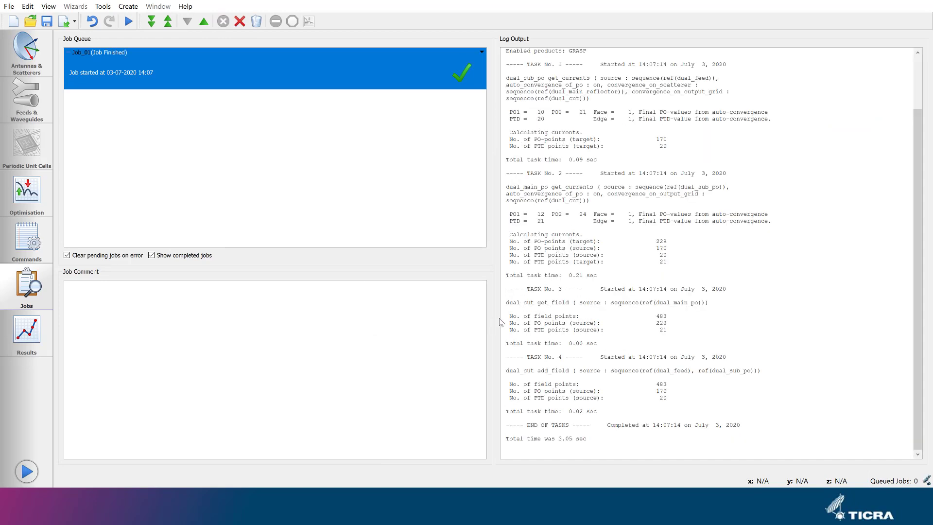
Read the auto-converged PO1, PO2 and PTD values for the main reflector currents in the job log
{"action": "double_click", "coordinate": [541, 215]}
{"action": "double_click", "coordinate": [583, 215]}
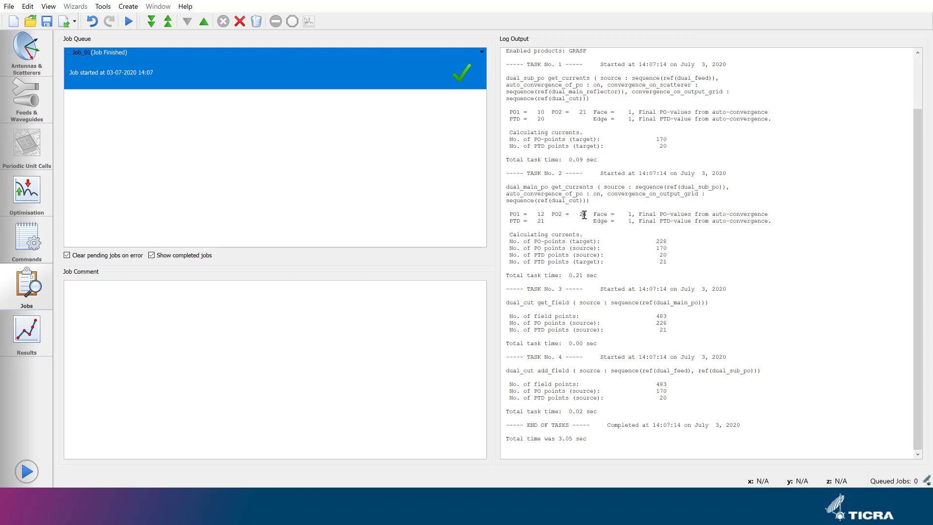
{"action": "double_click", "coordinate": [541, 221]}
Plot the Job_01 dual_cut radiation pattern at 10.95 GHz for all phi cuts and maximize the plot
{"action": "left_click", "coordinate": [17, 339]}
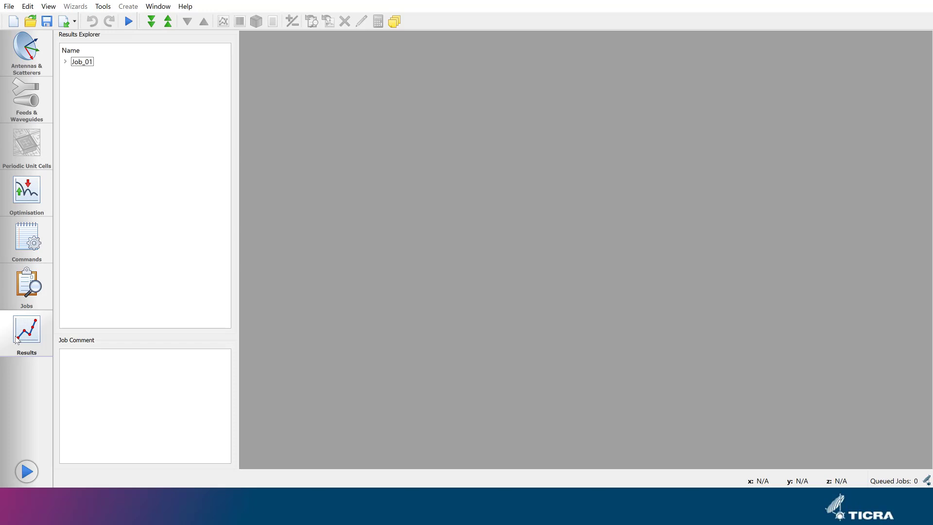
{"action": "left_click", "coordinate": [65, 62]}
{"action": "left_click", "coordinate": [75, 72]}
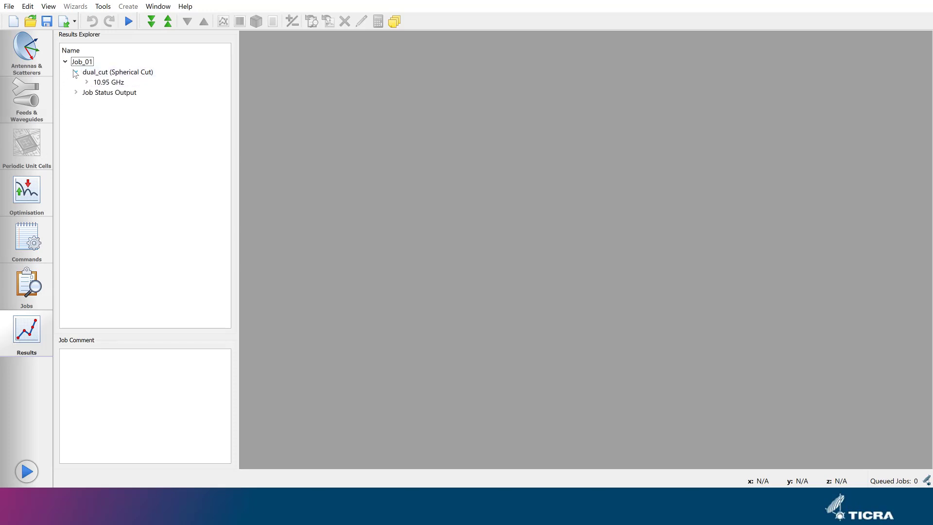
{"action": "left_click", "coordinate": [86, 82]}
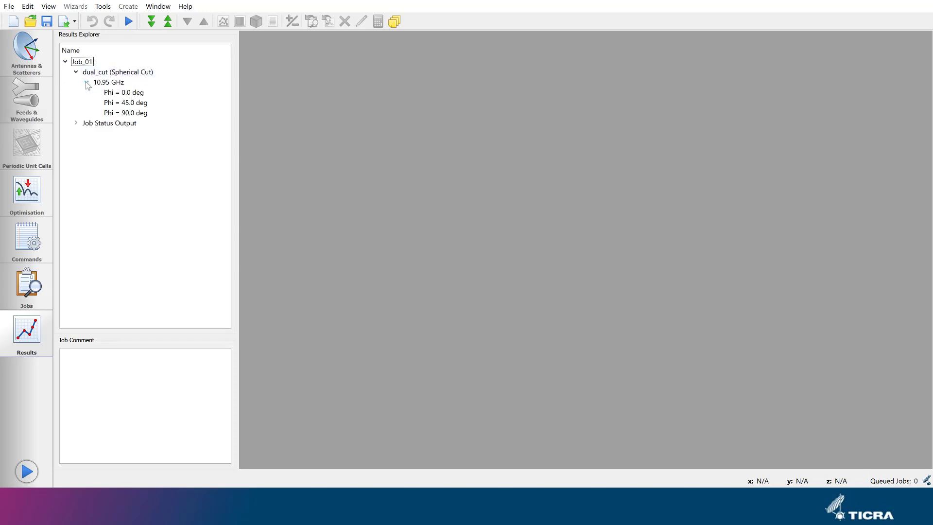
{"action": "left_click", "coordinate": [107, 84]}
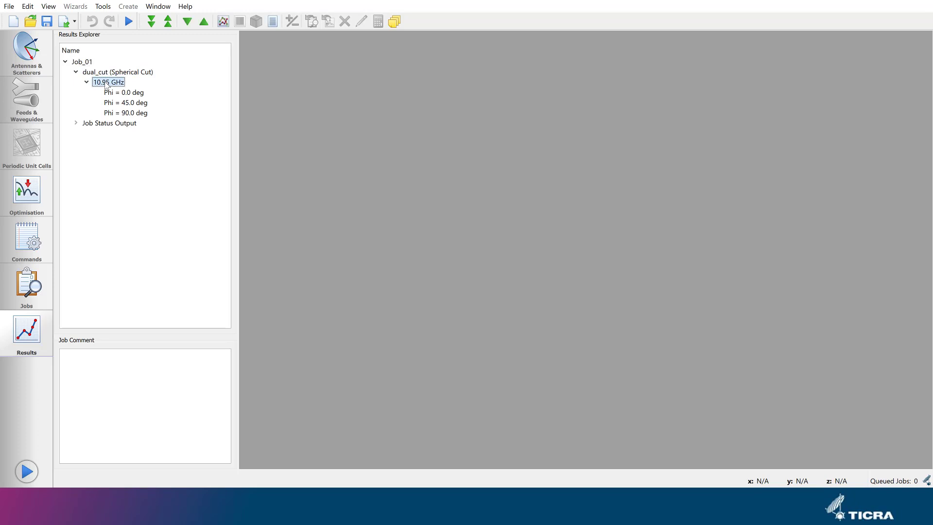
{"action": "double_click", "coordinate": [106, 84]}
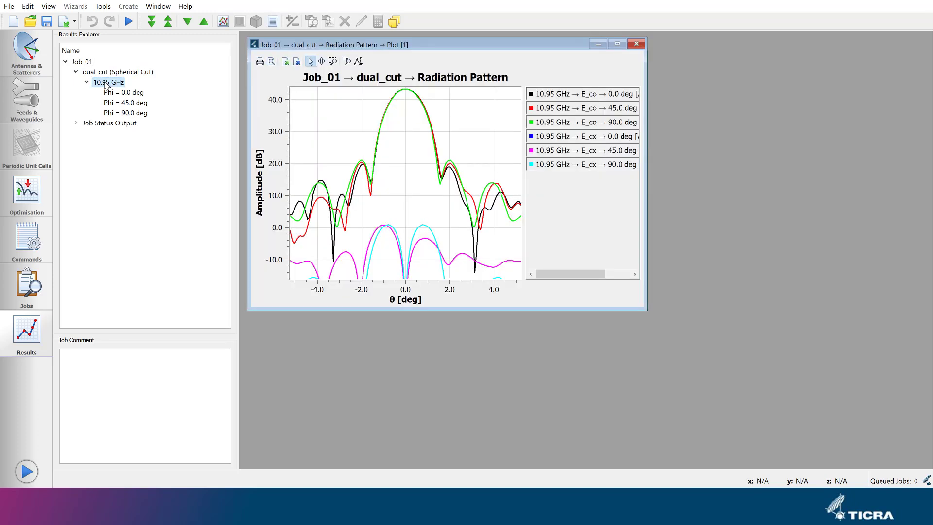
{"action": "left_click", "coordinate": [618, 43]}
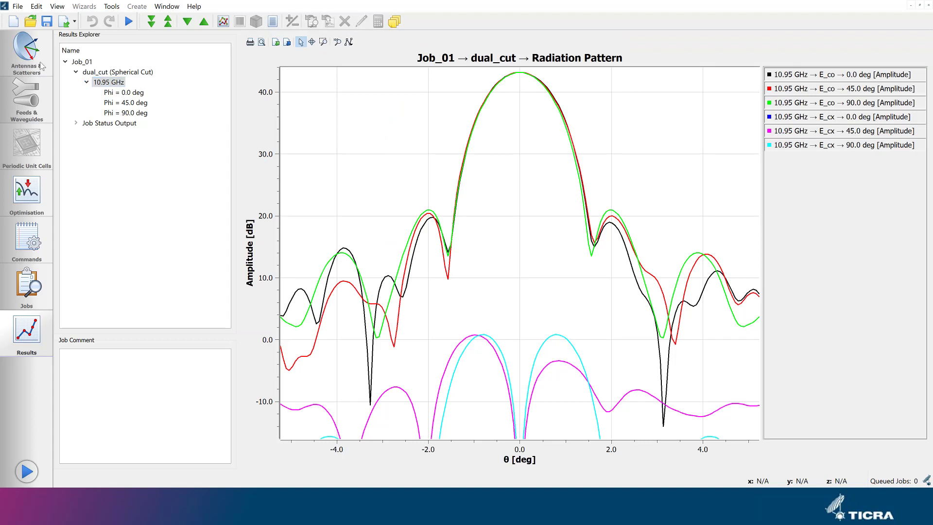
Set the theta range of the spherical cut dual_cut to start at -50, end at 50, with 1601 points
{"action": "left_click", "coordinate": [26, 53]}
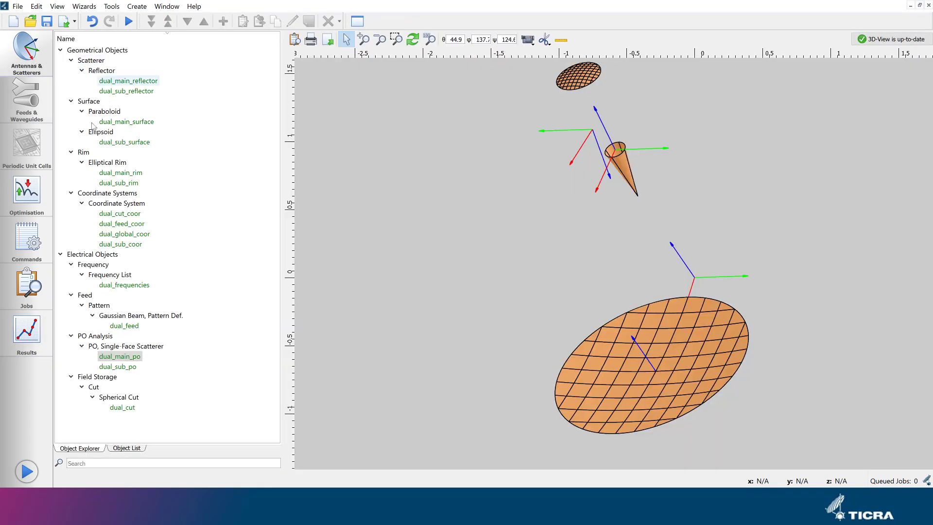
{"action": "double_click", "coordinate": [123, 408]}
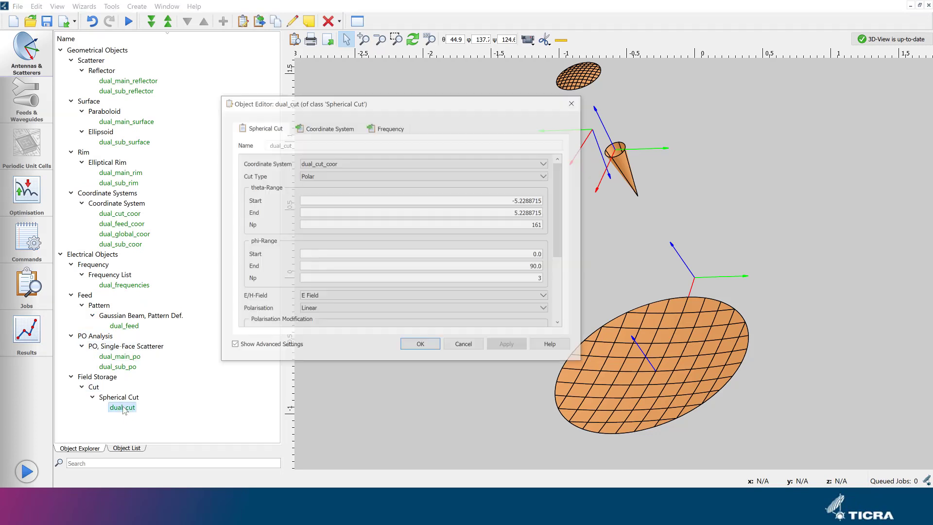
{"action": "left_click_drag", "start_coordinate": [507, 201], "coordinate": [556, 201]}
{"action": "type", "text": "-"}
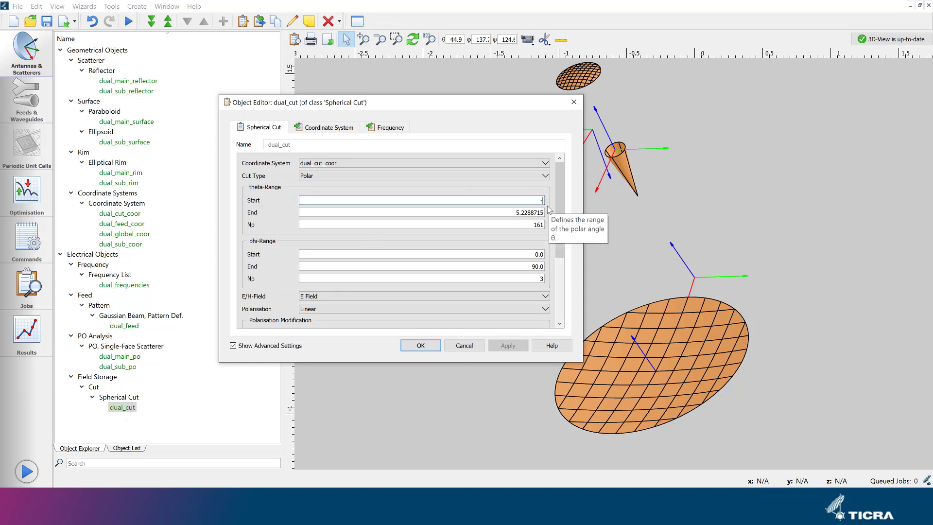
{"action": "type", "text": "50"}
{"action": "key", "text": "Tab"}
{"action": "type", "text": "50"}
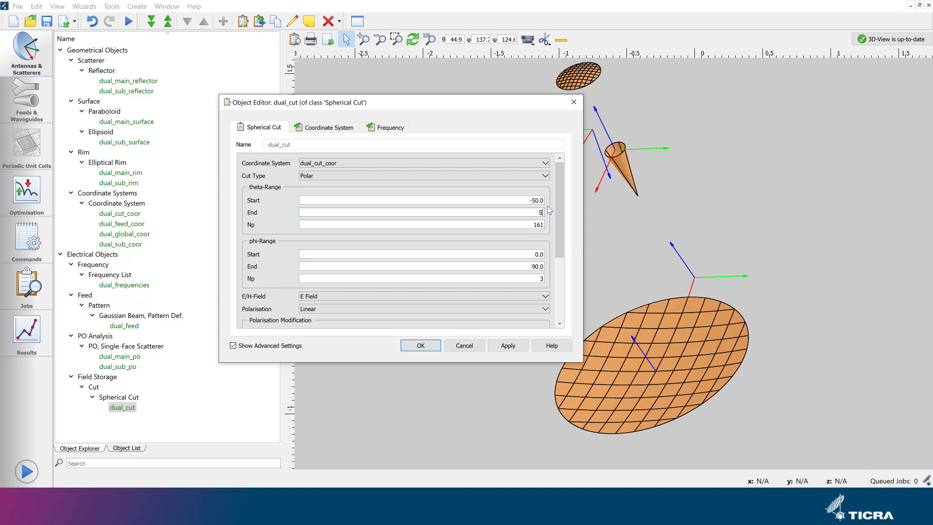
{"action": "key", "text": "Tab"}
{"action": "type", "text": "1601"}
{"action": "key", "text": "Tab"}
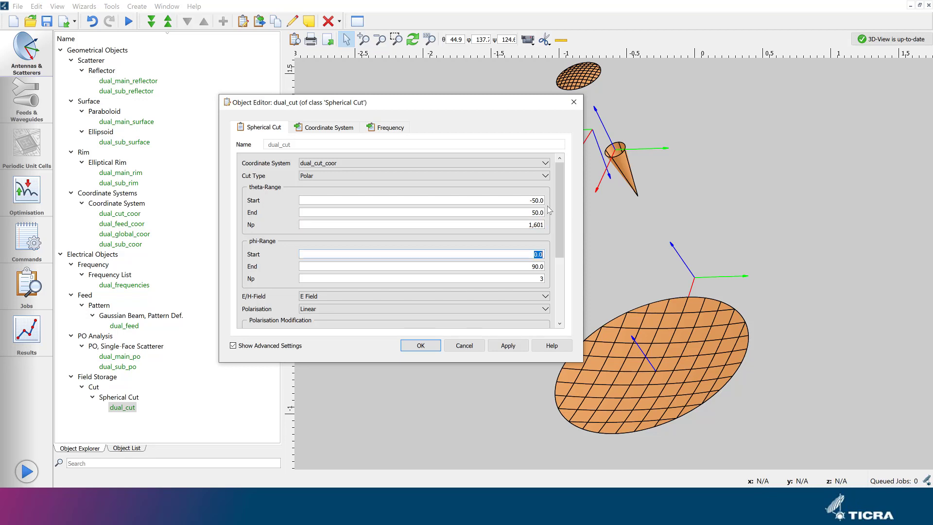
{"action": "left_click", "coordinate": [421, 346]}
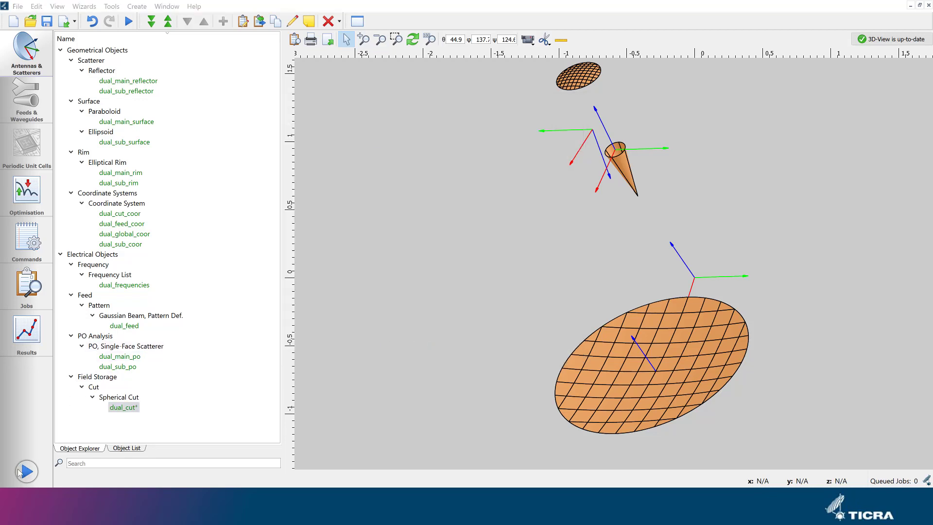
Submit a new job with the widened cut and plot the Job_02 dual_cut radiation pattern at 10.95 GHz
{"action": "left_click", "coordinate": [30, 462]}
{"action": "left_click", "coordinate": [489, 322]}
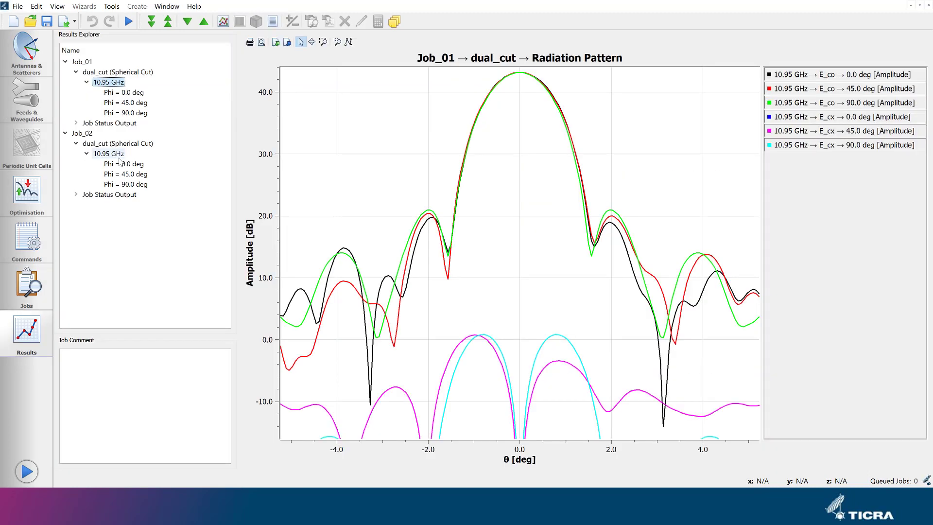
{"action": "left_click", "coordinate": [116, 155]}
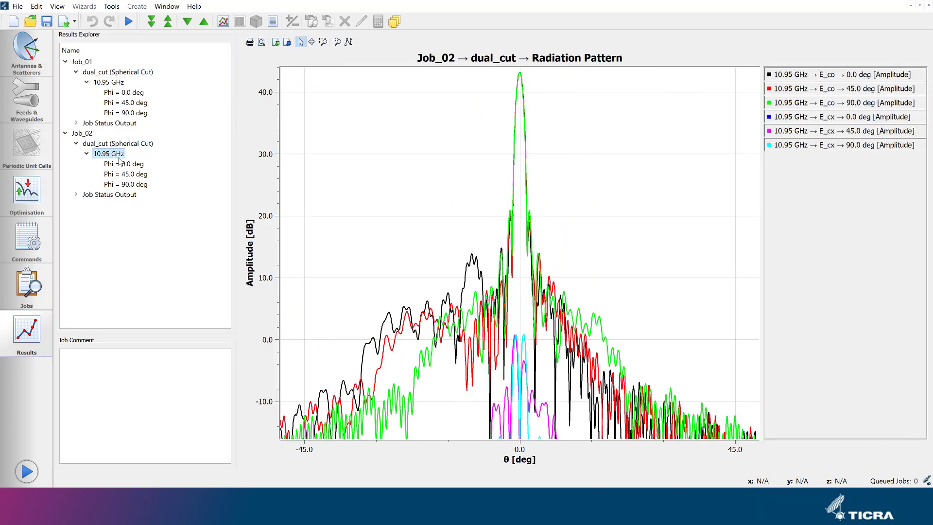
Toggle the 0.0 deg E_co curve in the Job_02 radiation pattern to distinguish it from the other cuts
{"action": "left_click", "coordinate": [782, 75]}
{"action": "left_click", "coordinate": [782, 75]}
{"action": "left_click", "coordinate": [782, 74]}
{"action": "left_click", "coordinate": [782, 75]}
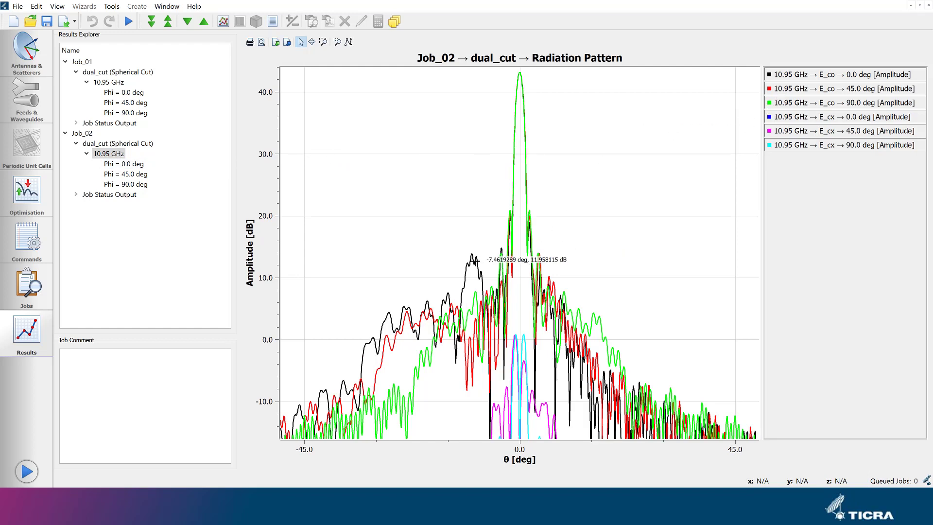